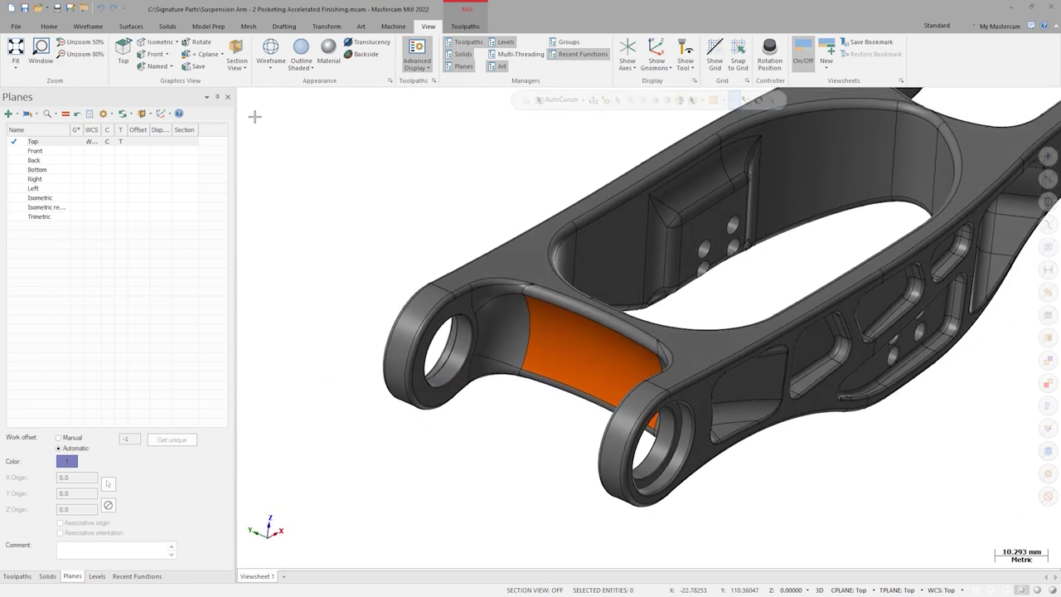
Step: Review the machine group's tools in the Tool Manager, then close it
left_click(475, 30)
left_click(631, 57)
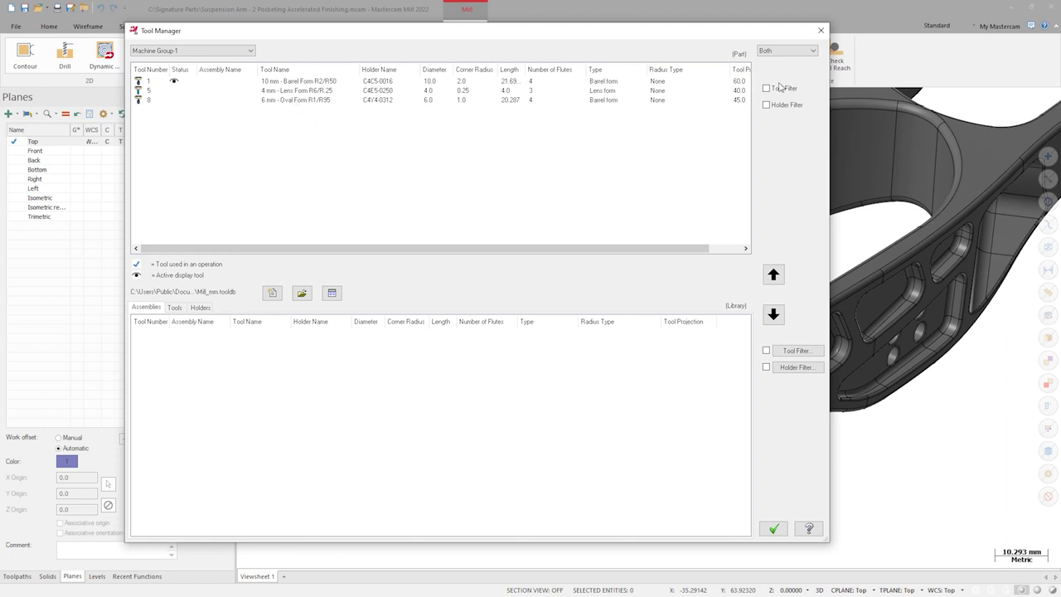
left_click(821, 30)
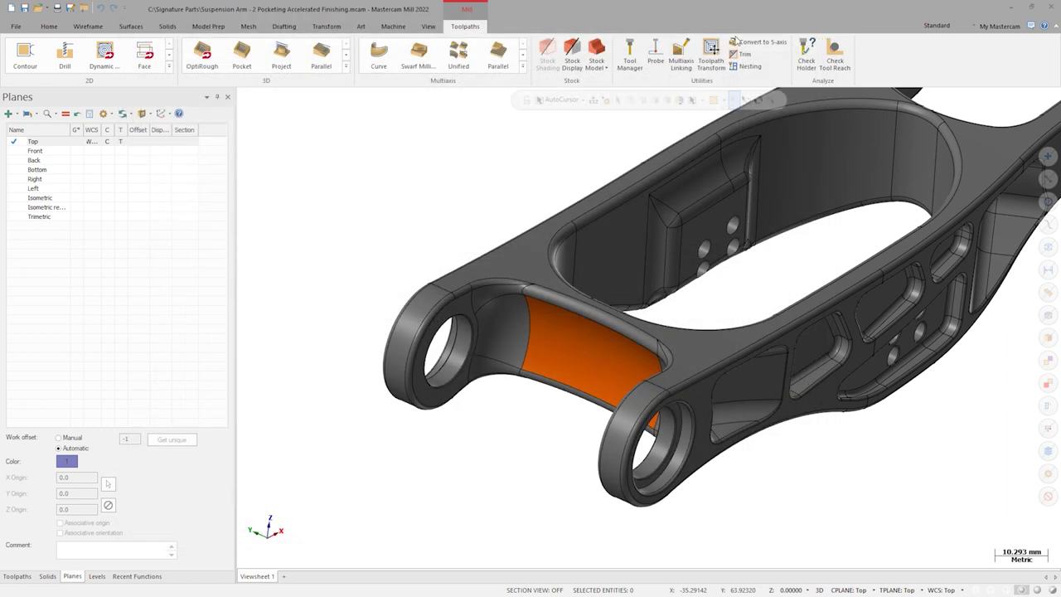
Step: Turn on Show Tool and zoom and orbit to view the tool against the orange surface
left_click(429, 26)
left_click(686, 56)
scroll(332, 327, "down", 3)
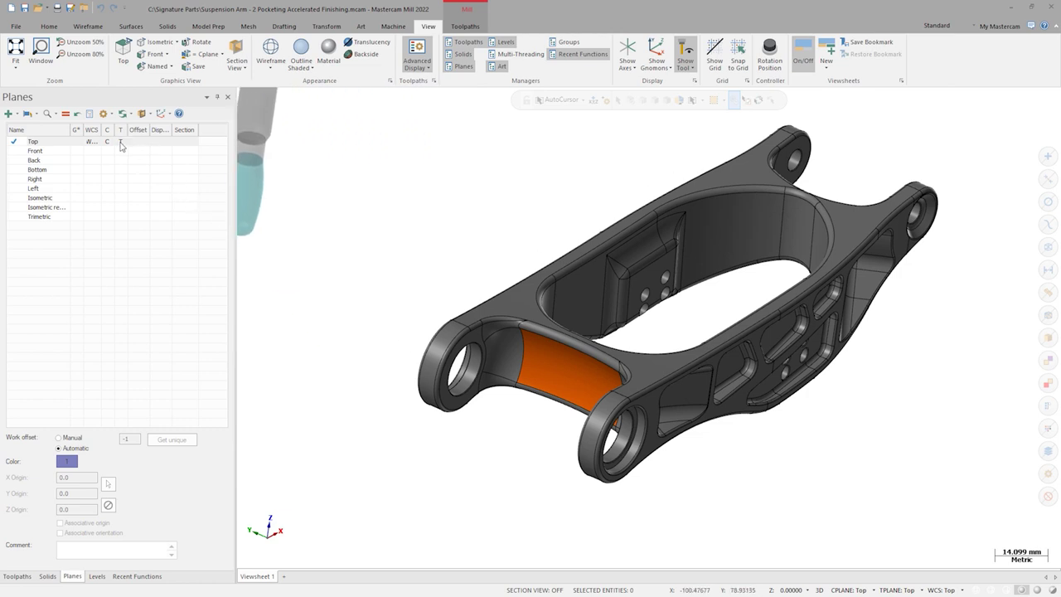
scroll(464, 431, "up", 2)
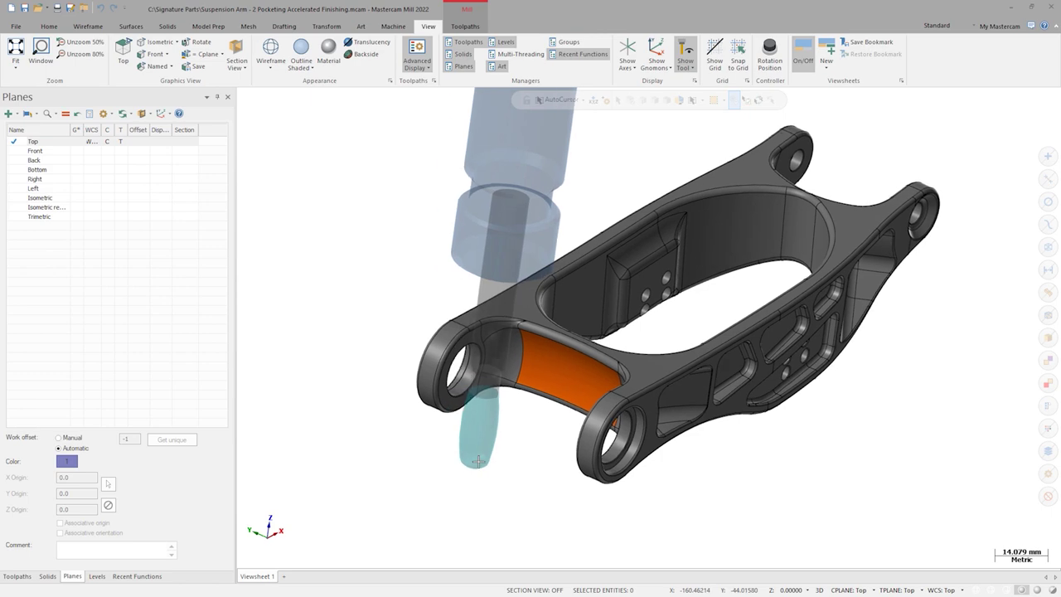
scroll(481, 454, "up", 4)
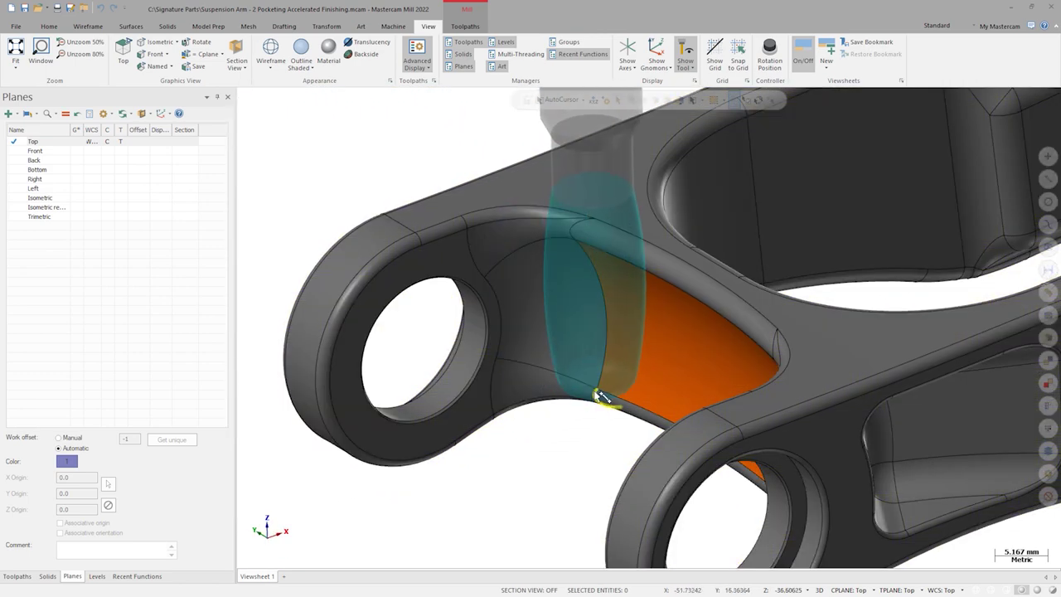
middle_click_drag(601, 396, 604, 395)
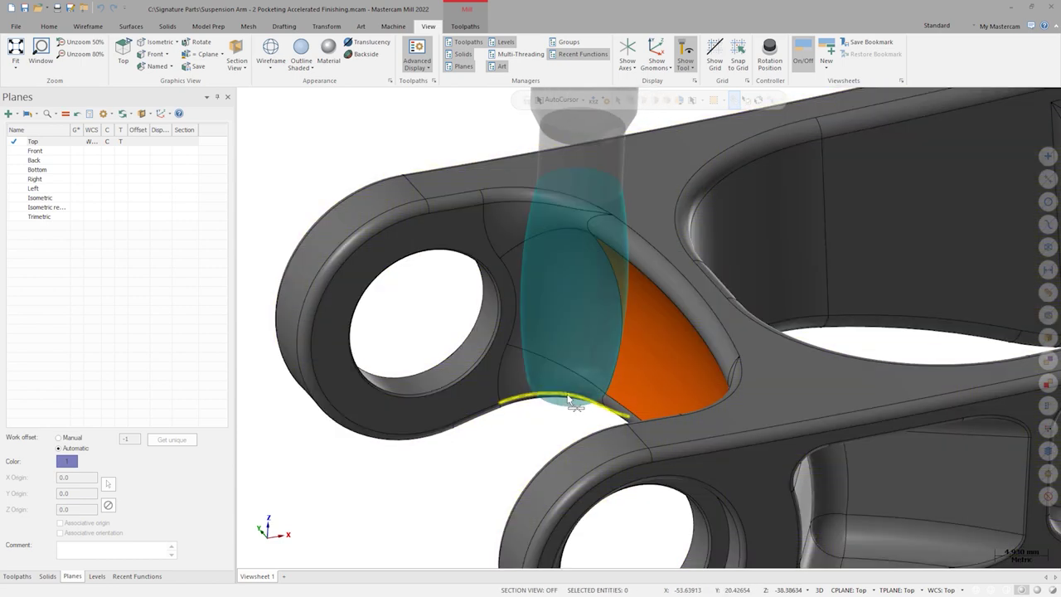
middle_click_drag(568, 400, 568, 390)
Step: In the Tool Manager, set tool 5, the 4 mm Lens Form R6/R.25, as the display tool
left_click(465, 26)
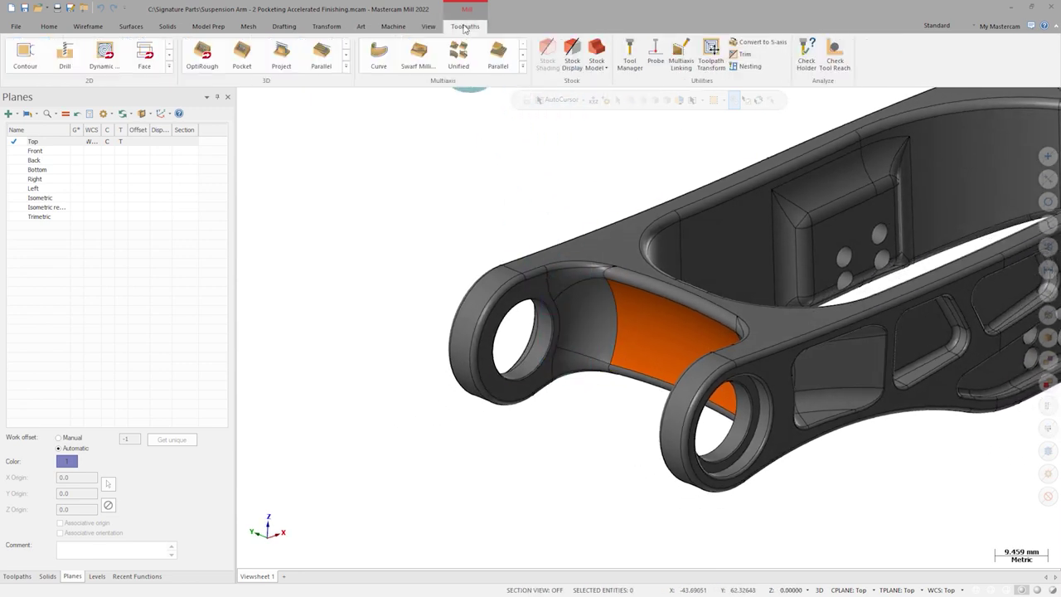
left_click(631, 54)
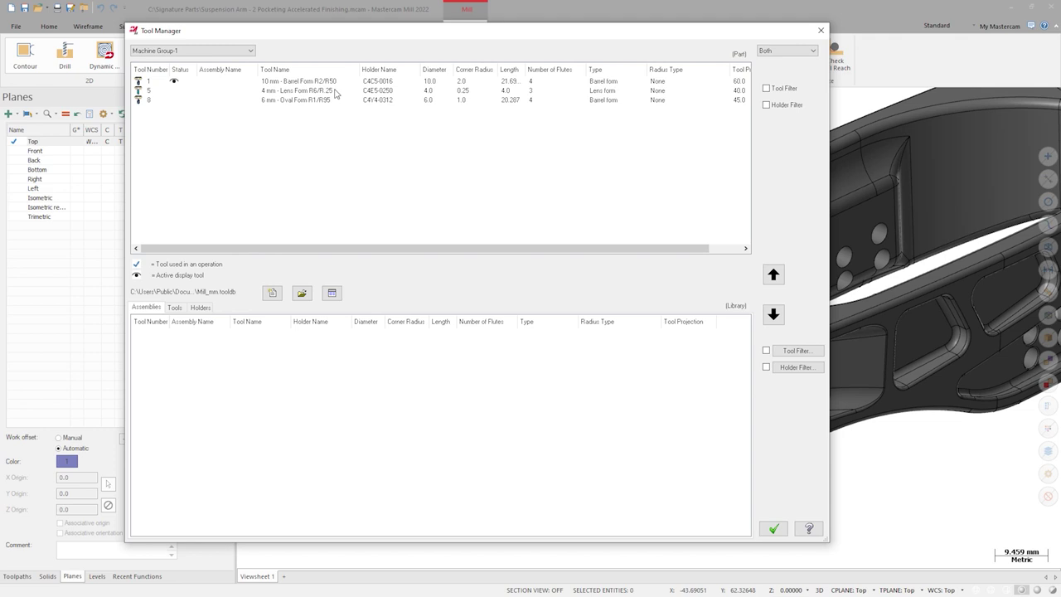
left_click(320, 91)
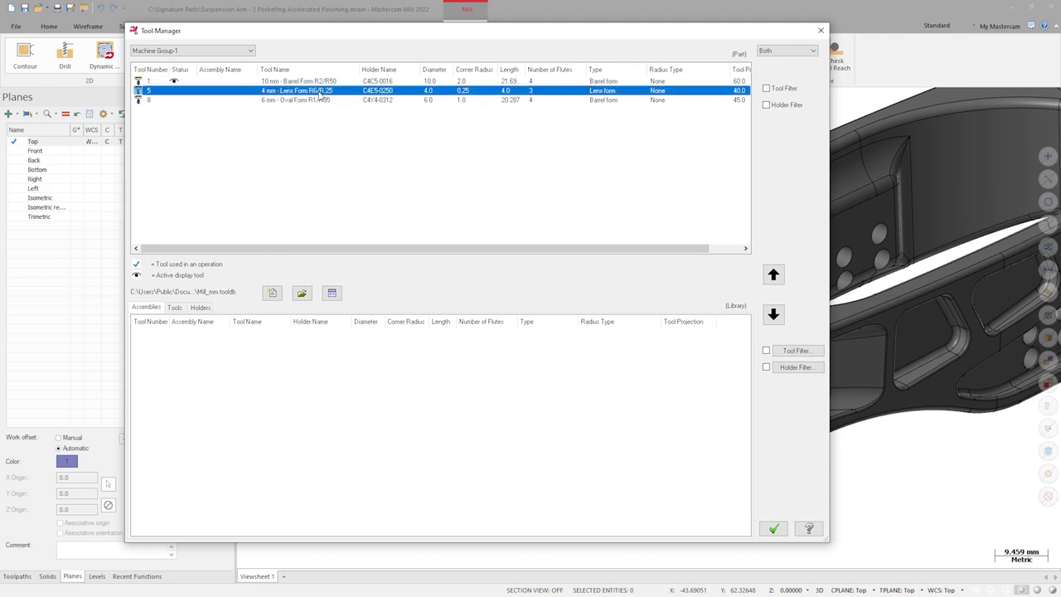
right_click(320, 96)
left_click(361, 197)
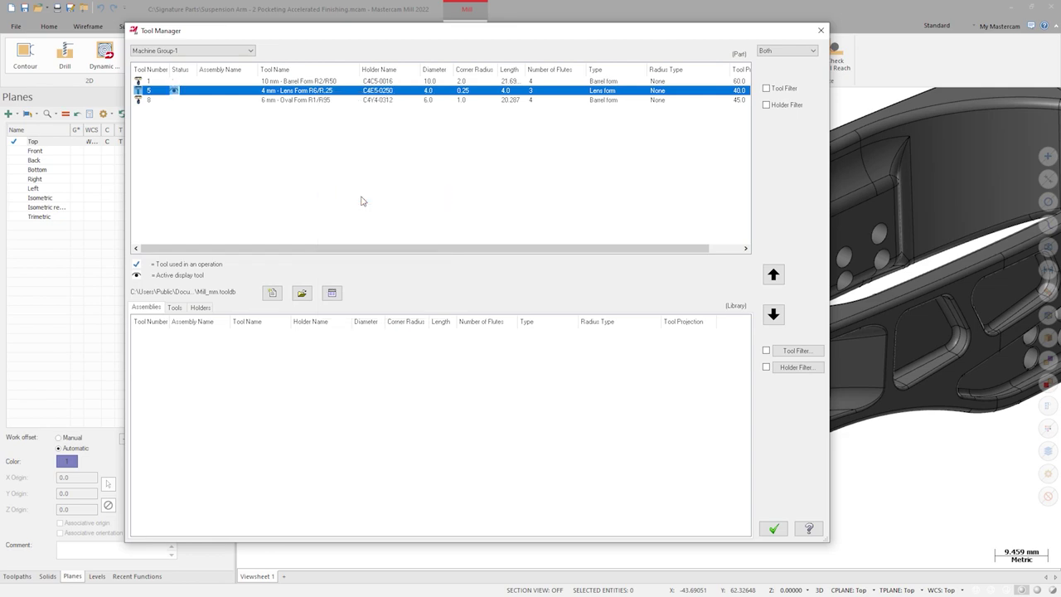
left_click(774, 528)
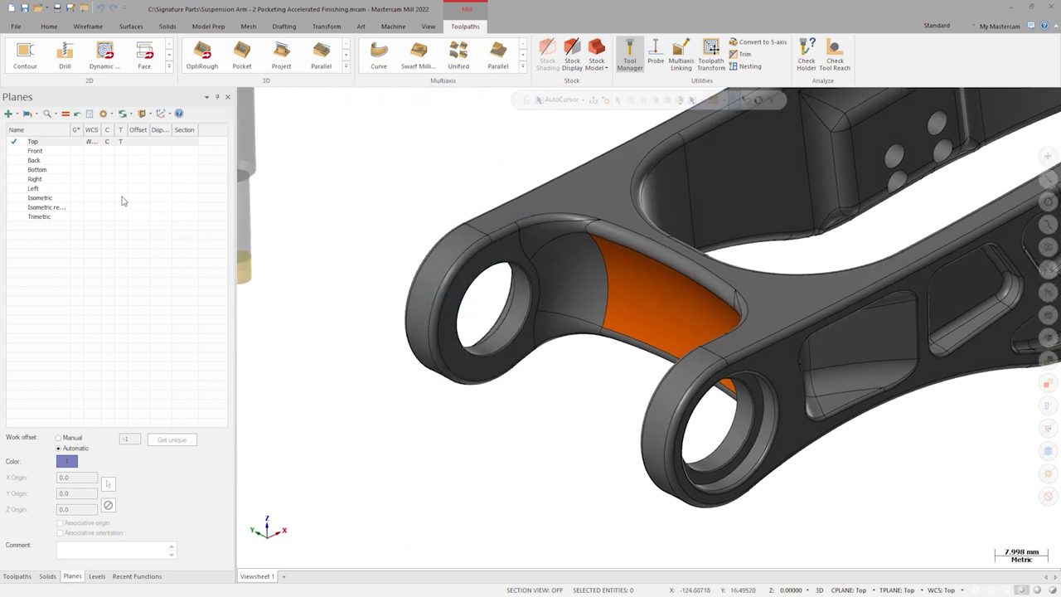
Step: Make Left the tool plane and check the lens tool pointing sideways at the orange surface's edge
left_click(123, 189)
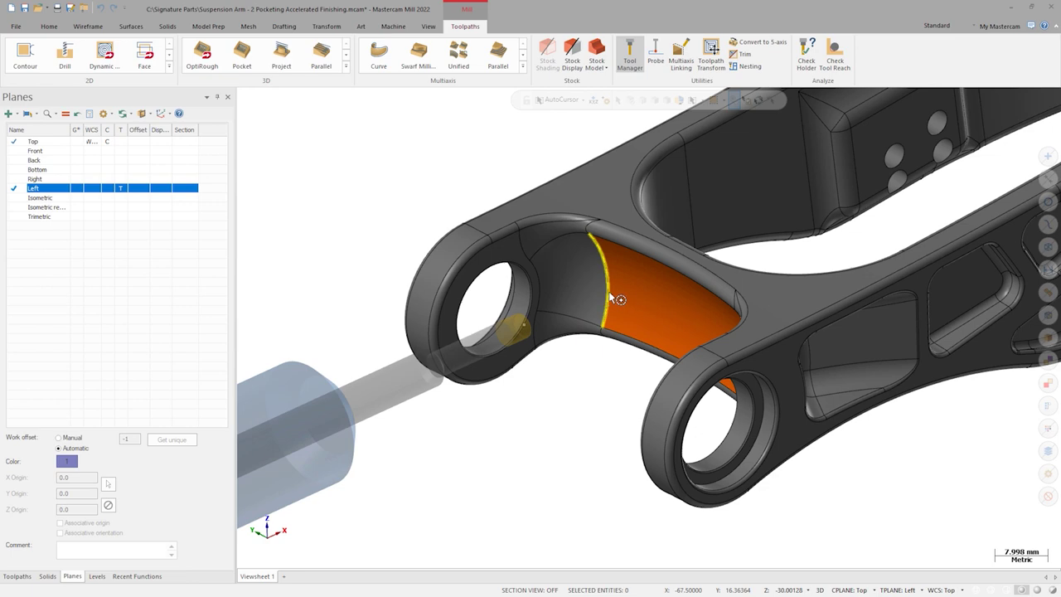
middle_click_drag(609, 286, 636, 426)
scroll(680, 431, "up", 3)
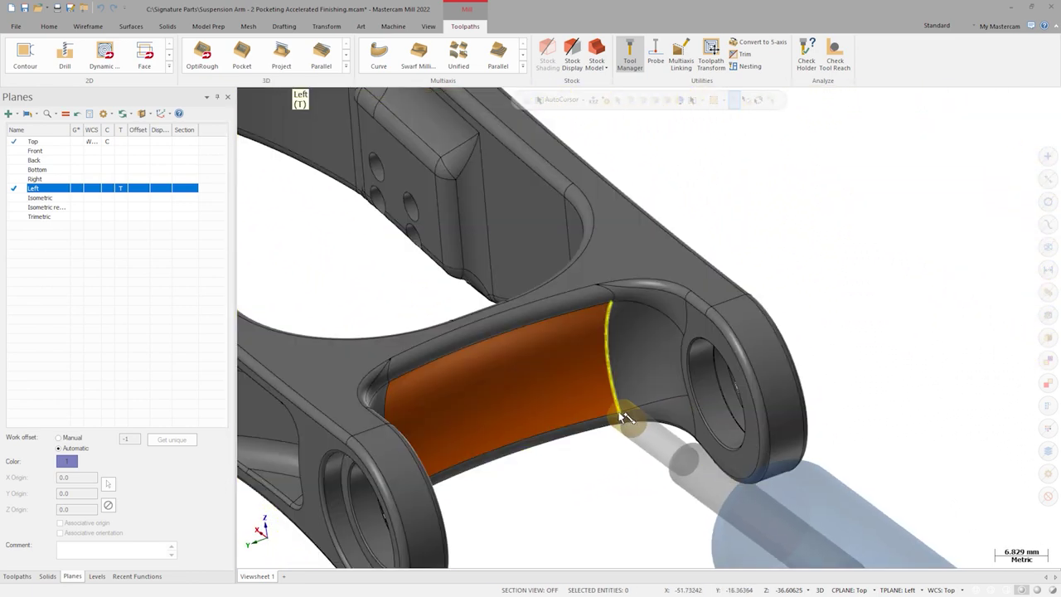
left_click(612, 359)
scroll(607, 357, "up", 5)
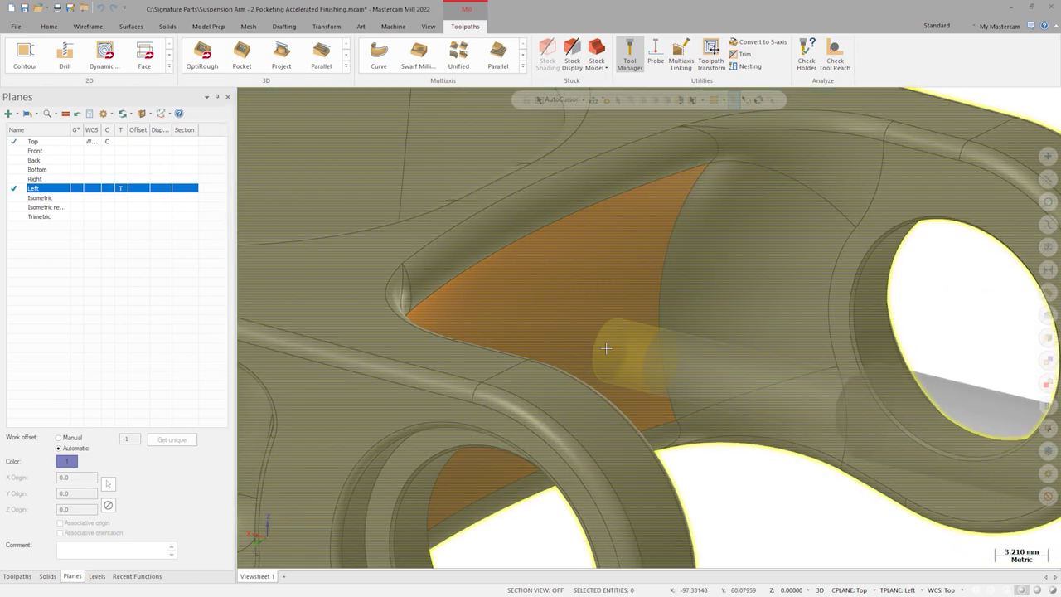
scroll(606, 348, "down", 6)
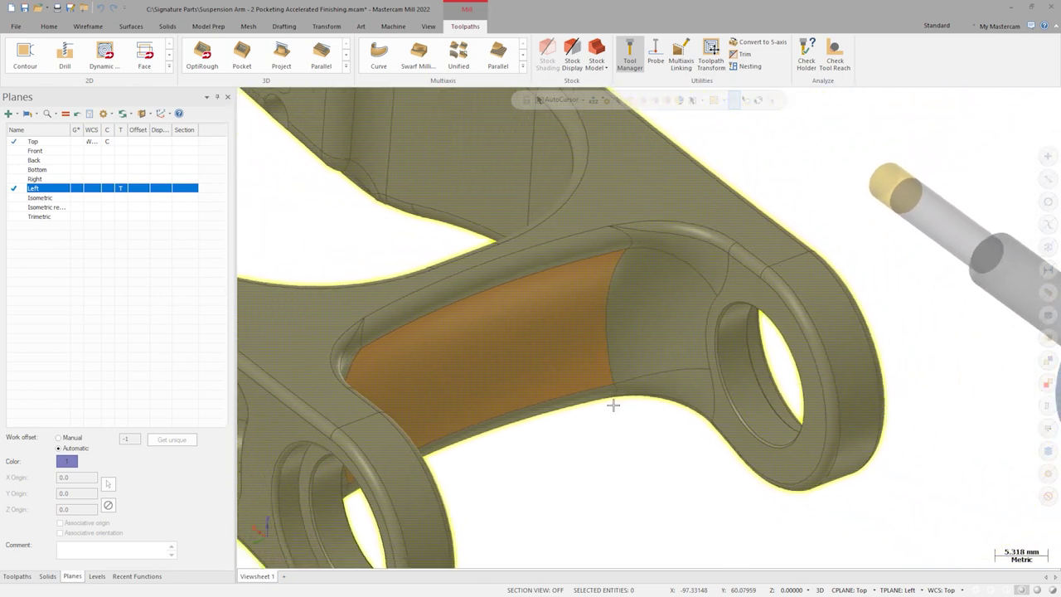
scroll(654, 483, "down", 1)
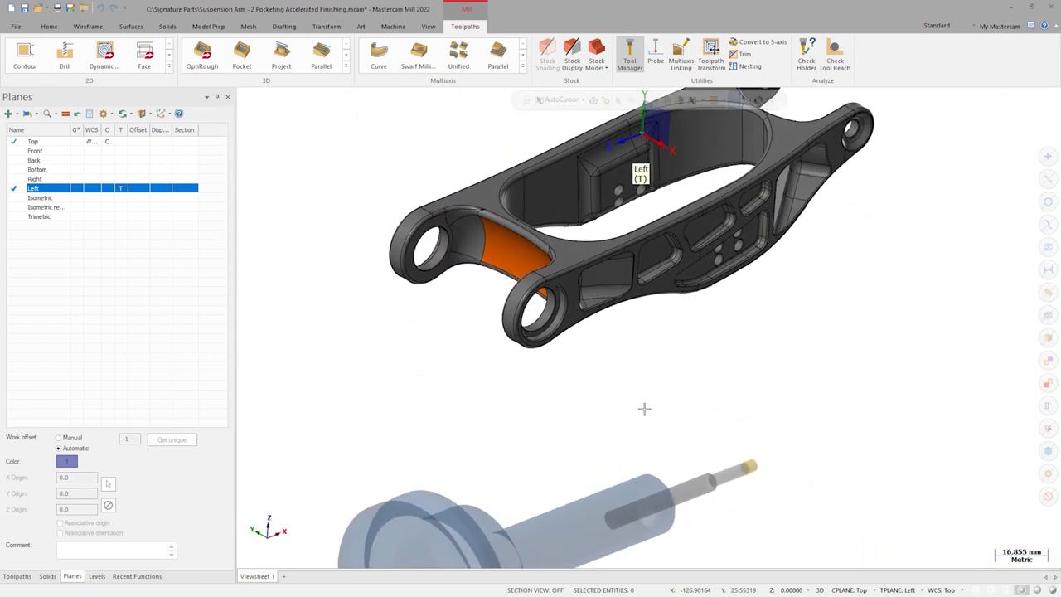
left_click(431, 27)
Step: Hide the tool preview and start a Multiaxis Pocketing toolpath using the 4 mm Lens tool
left_click(681, 56)
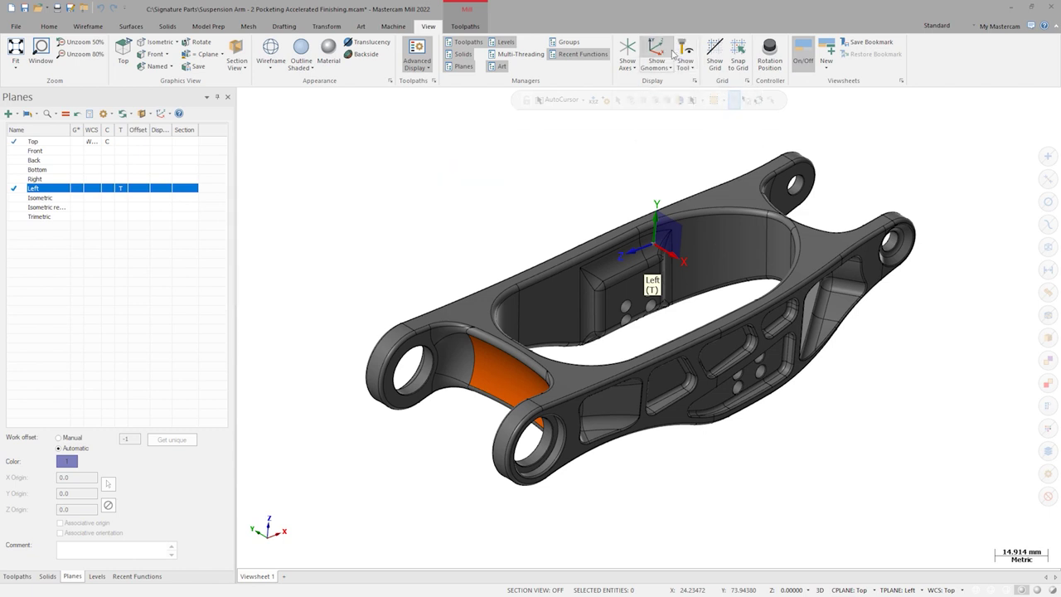
left_click(465, 27)
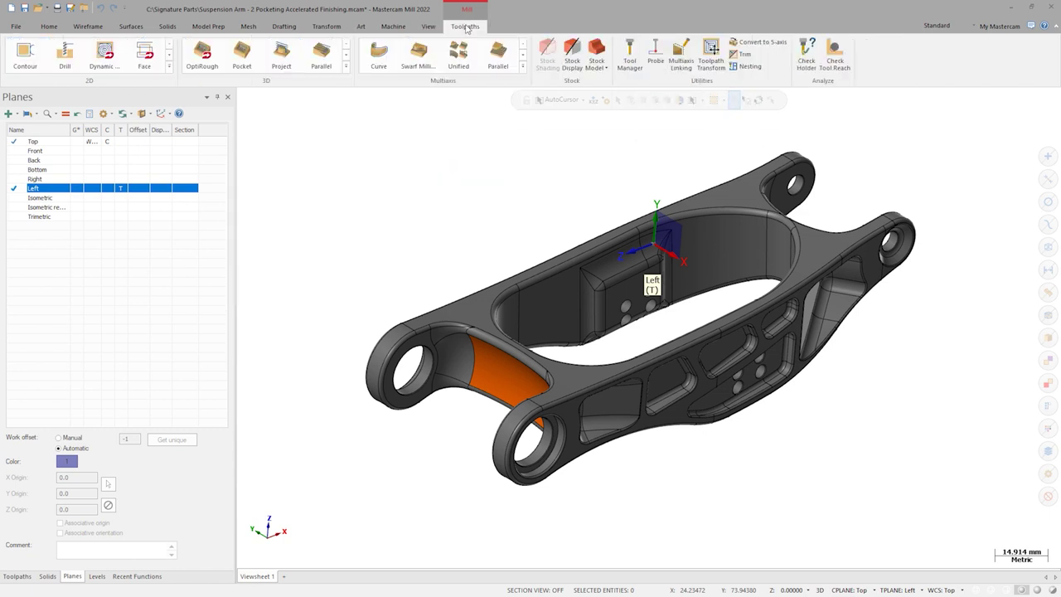
left_click(522, 66)
left_click(419, 184)
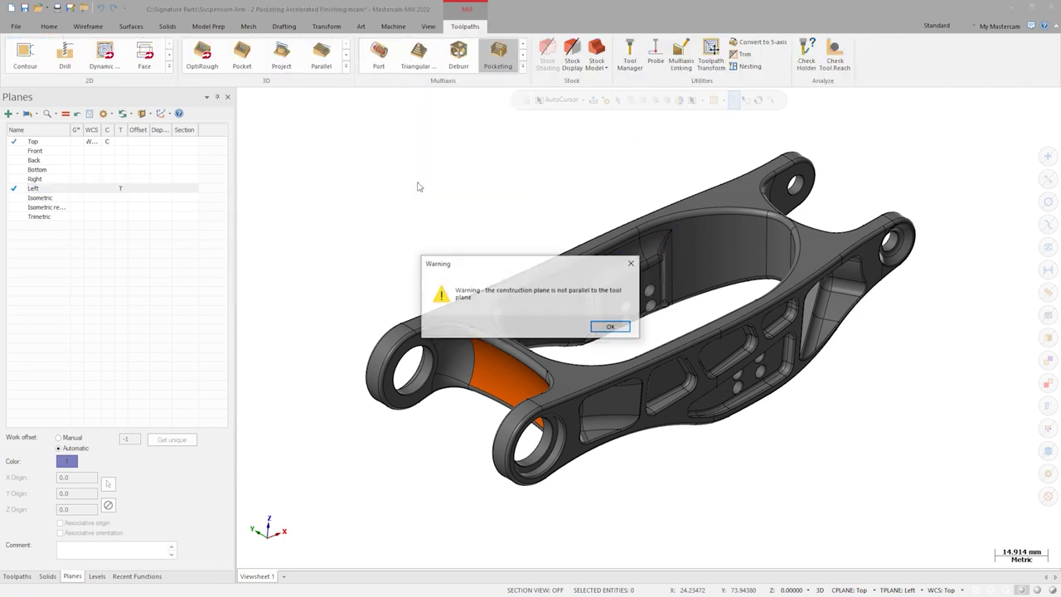
left_click(611, 326)
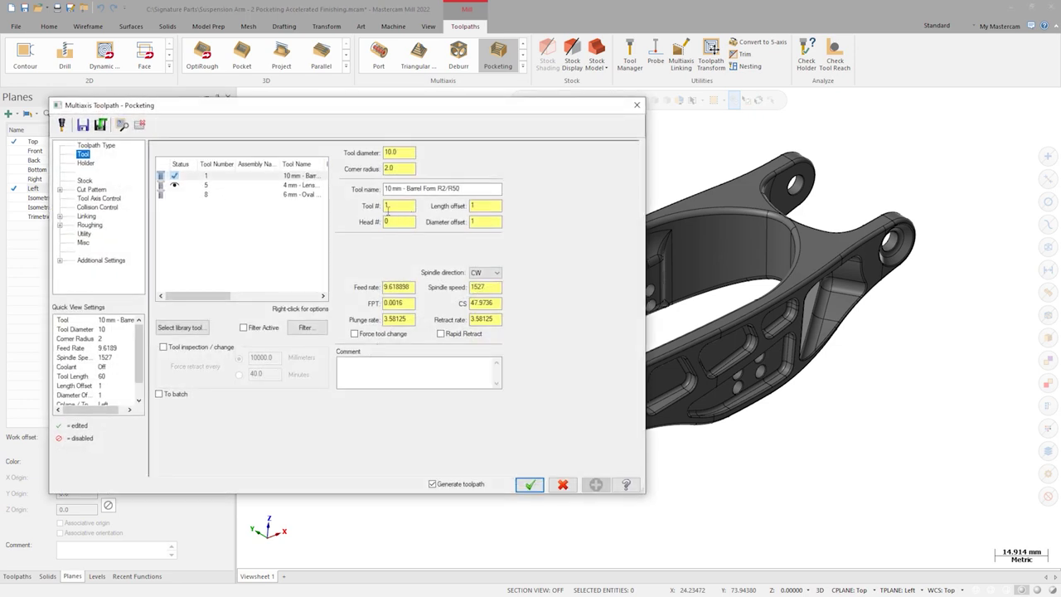
left_click(177, 186)
Step: On Cut Pattern, choose Floor finishing with a Parallel strategy and begin picking the floor geometry
left_click(109, 190)
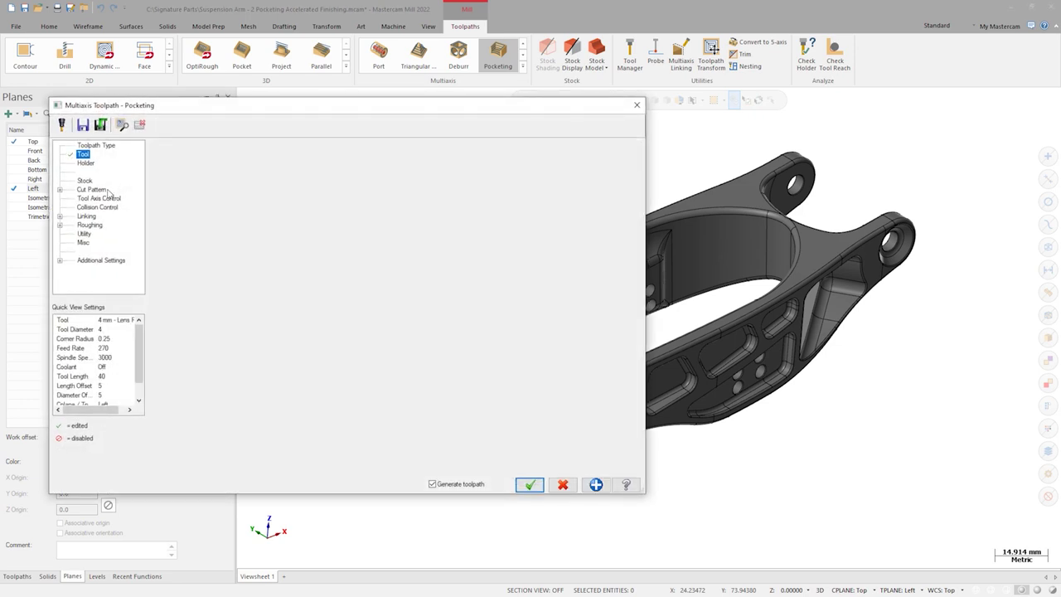
left_click(345, 289)
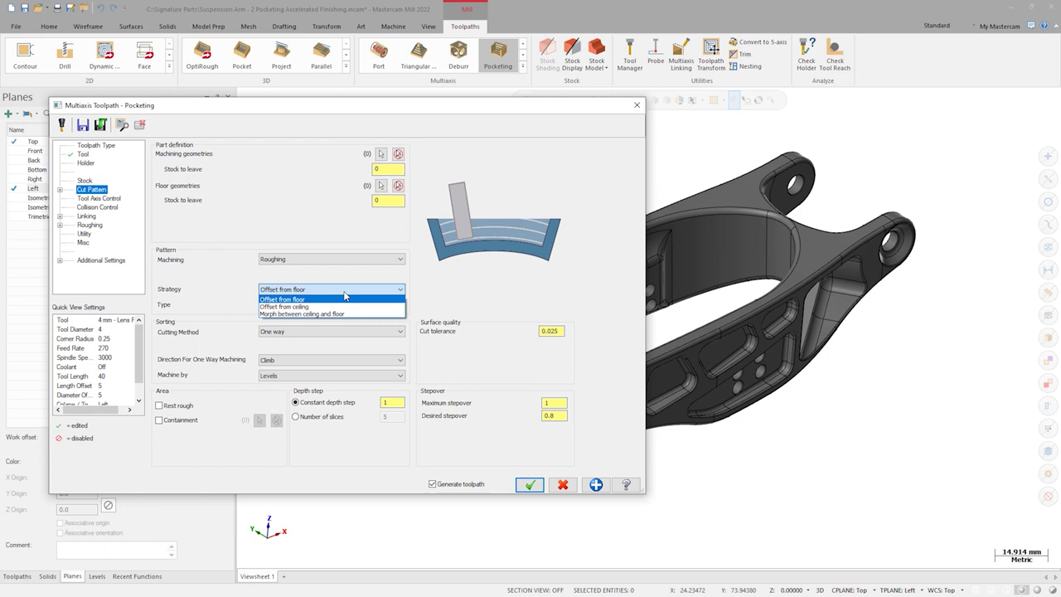
left_click(345, 296)
left_click(353, 259)
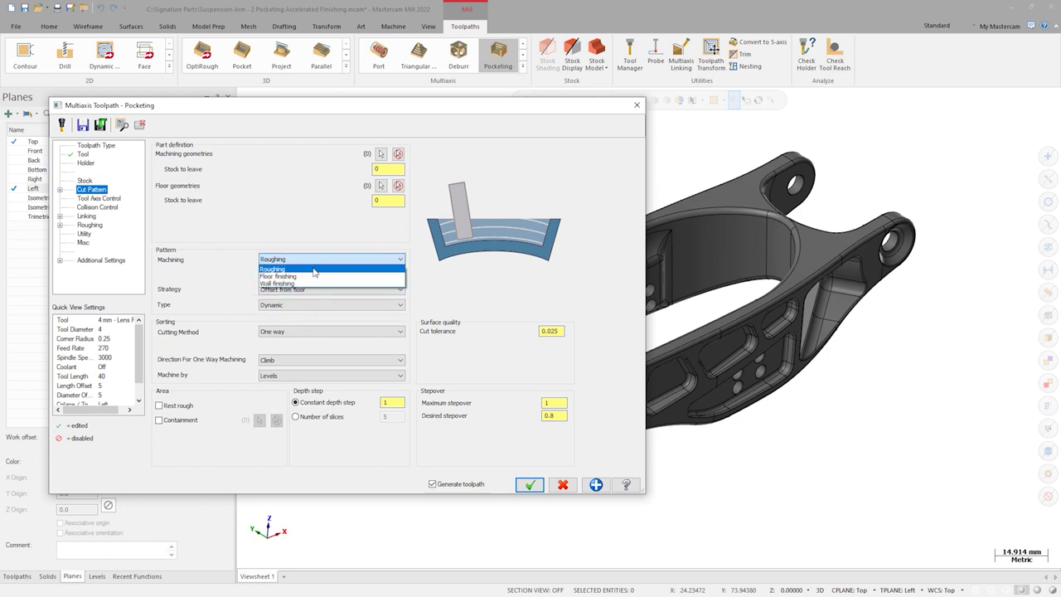
left_click(310, 274)
left_click(323, 289)
left_click(324, 307)
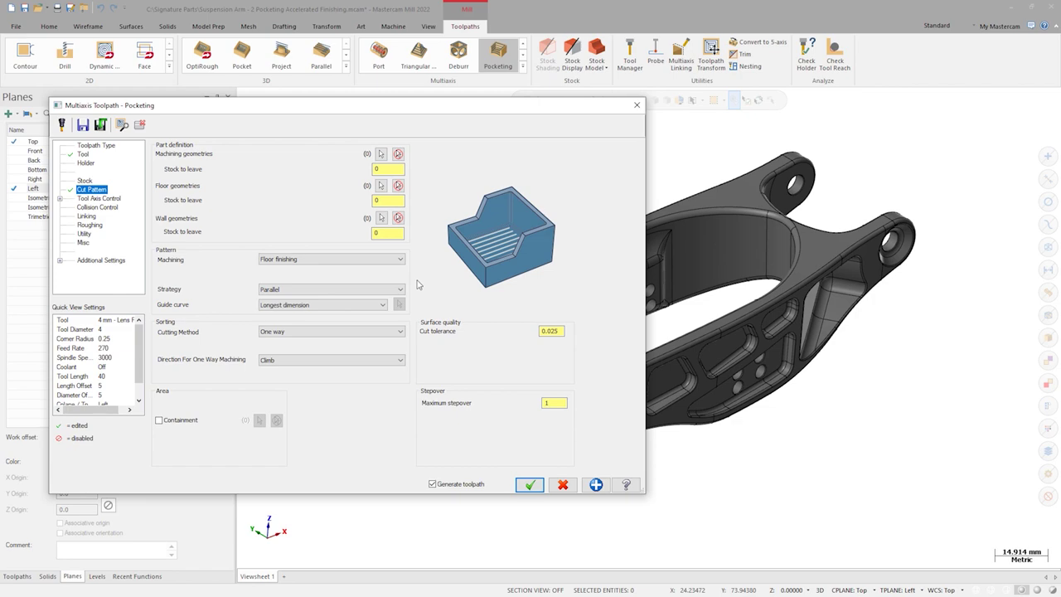
left_click(381, 186)
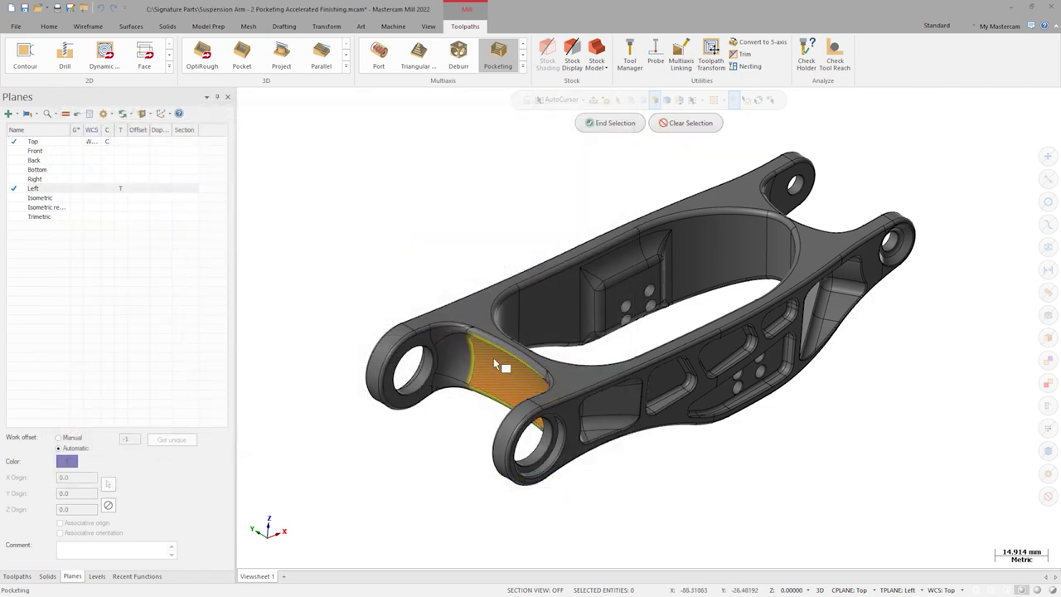
Step: Accept the orange face as floor and the whole arm as machining geometry, then open Tool Axis Control
left_click(584, 124)
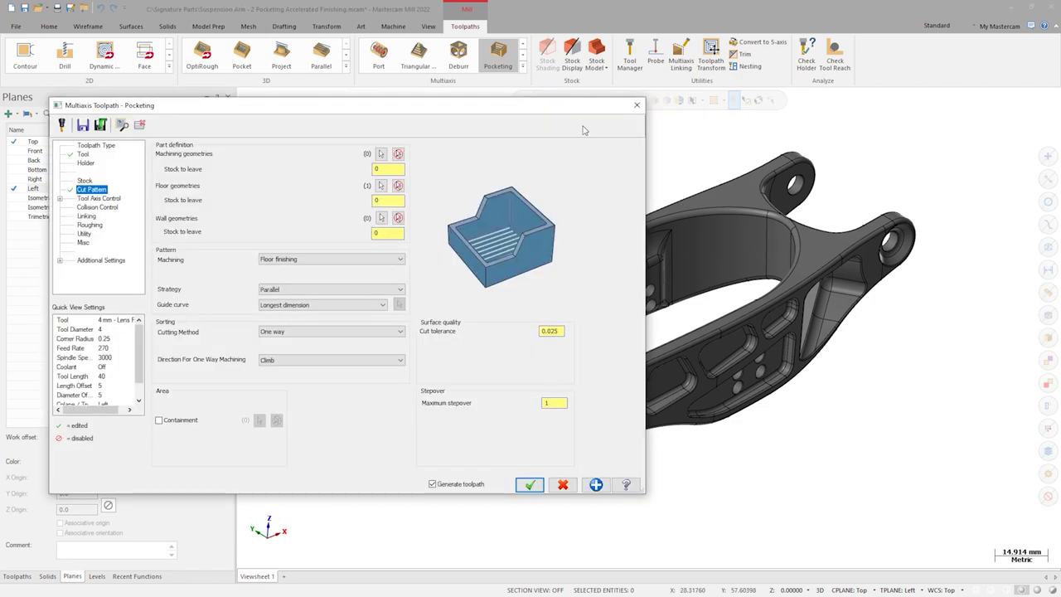
left_click(380, 154)
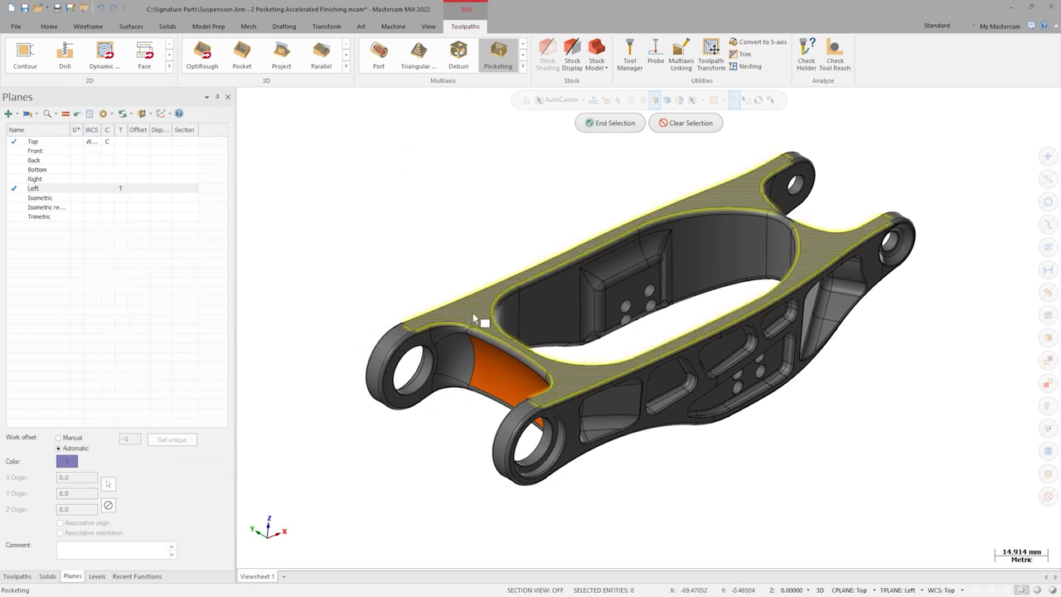
left_click(473, 312)
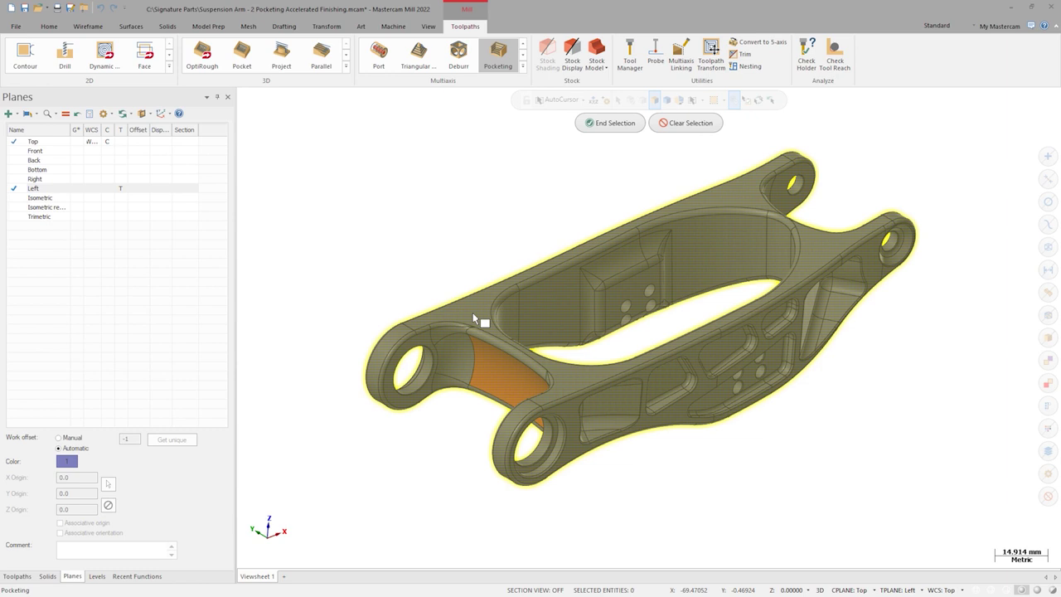
left_click(606, 123)
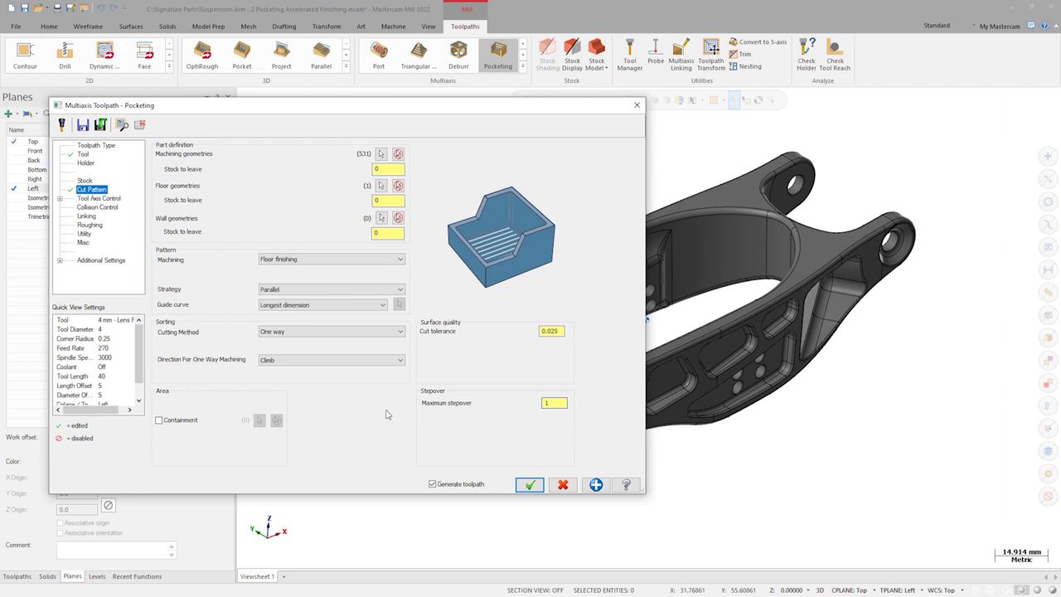
left_click(113, 200)
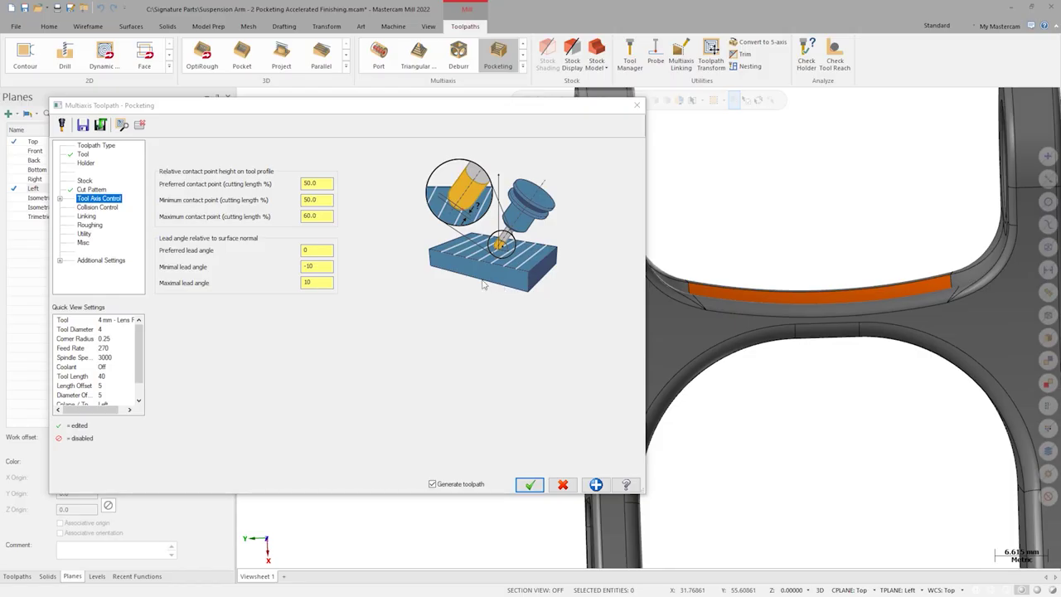
Step: Set contact points to preferred 10, minimum 0 and maximum 60, and generate the pocketing toolpath
left_click(318, 199)
left_click(320, 215)
left_click(328, 184)
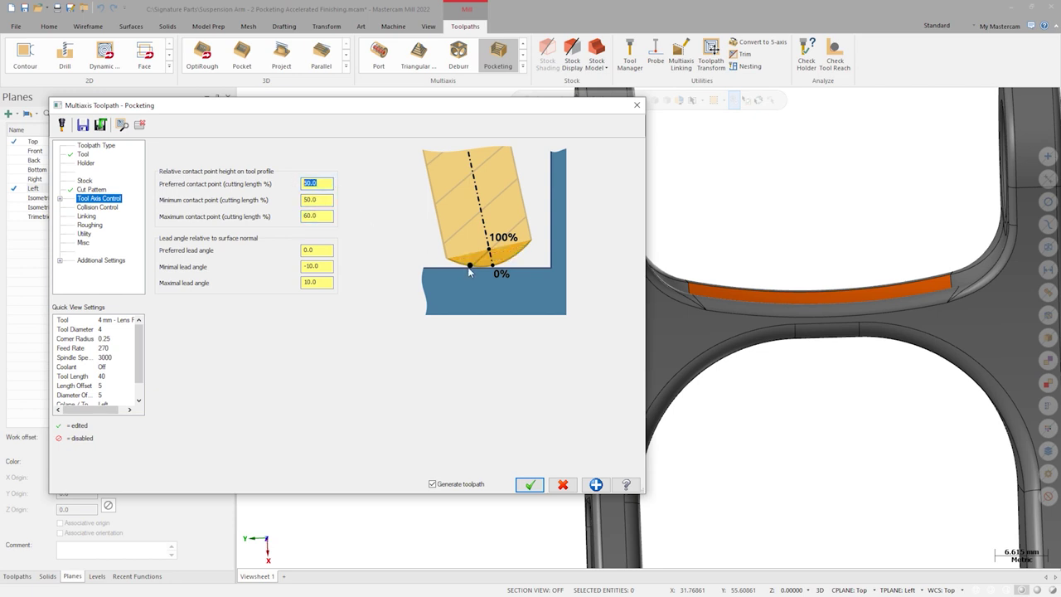
left_click(328, 199)
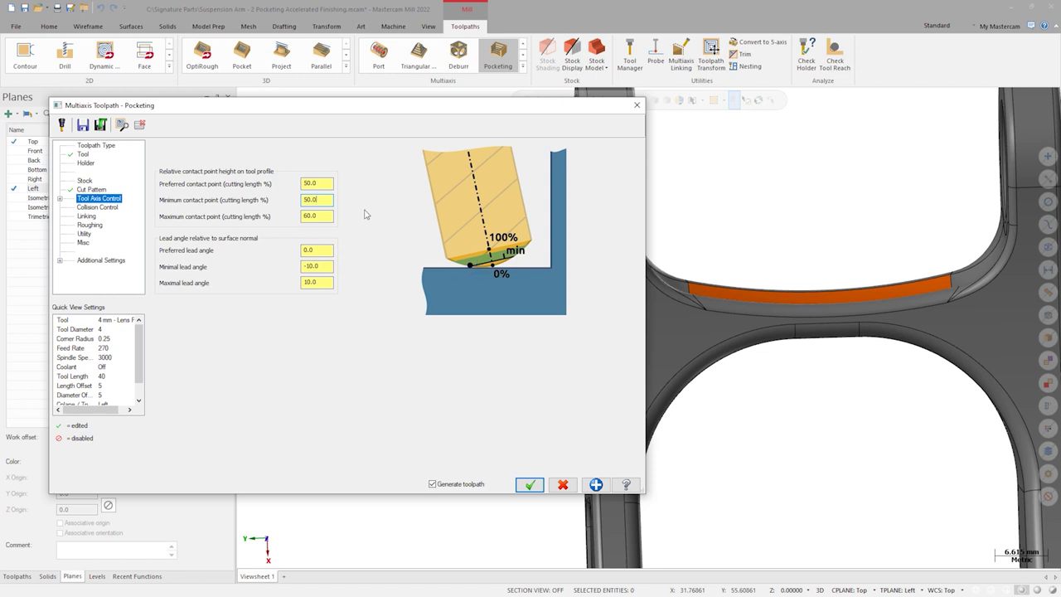
left_click_drag(320, 200, 271, 199)
type("0")
key("Tab")
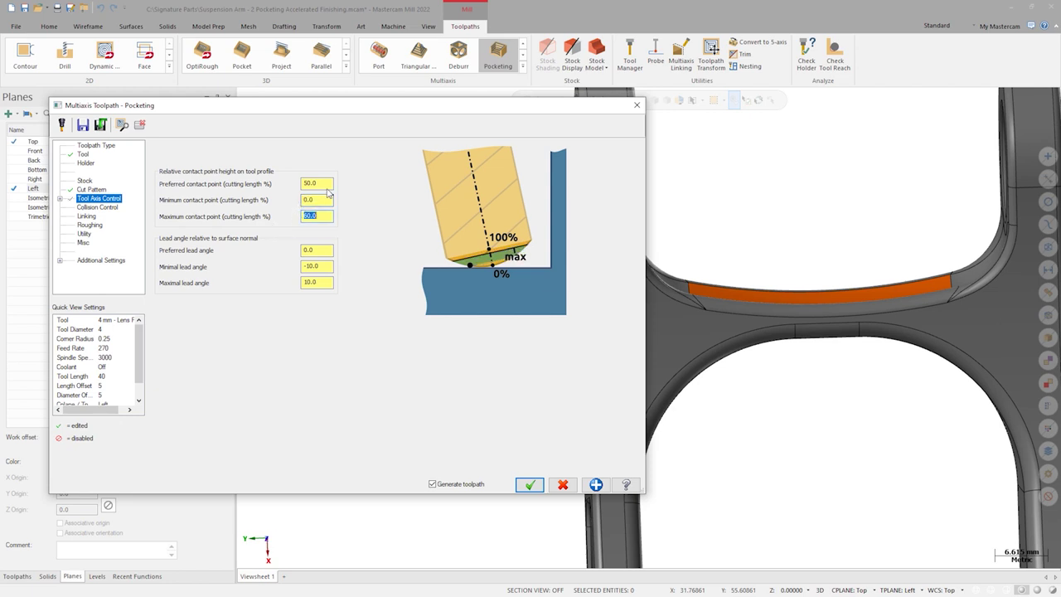
left_click_drag(329, 183, 303, 188)
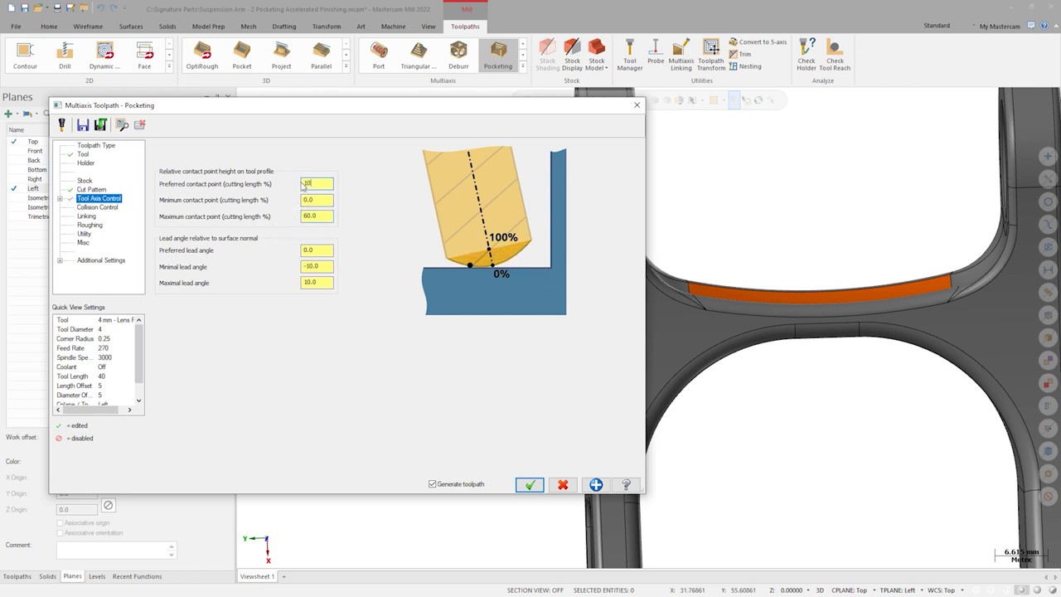
key("Tab")
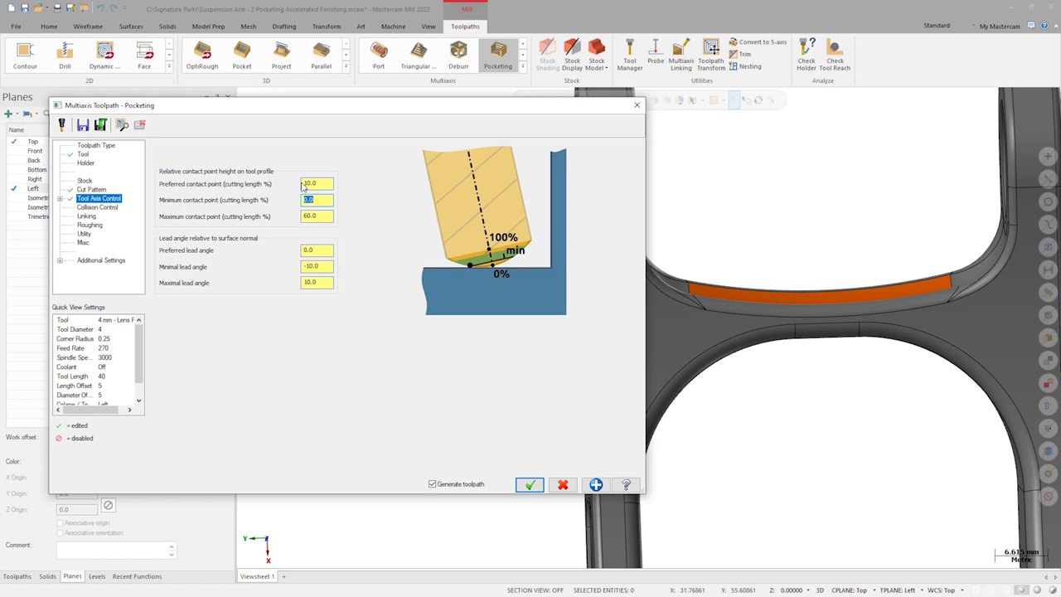
left_click(329, 216)
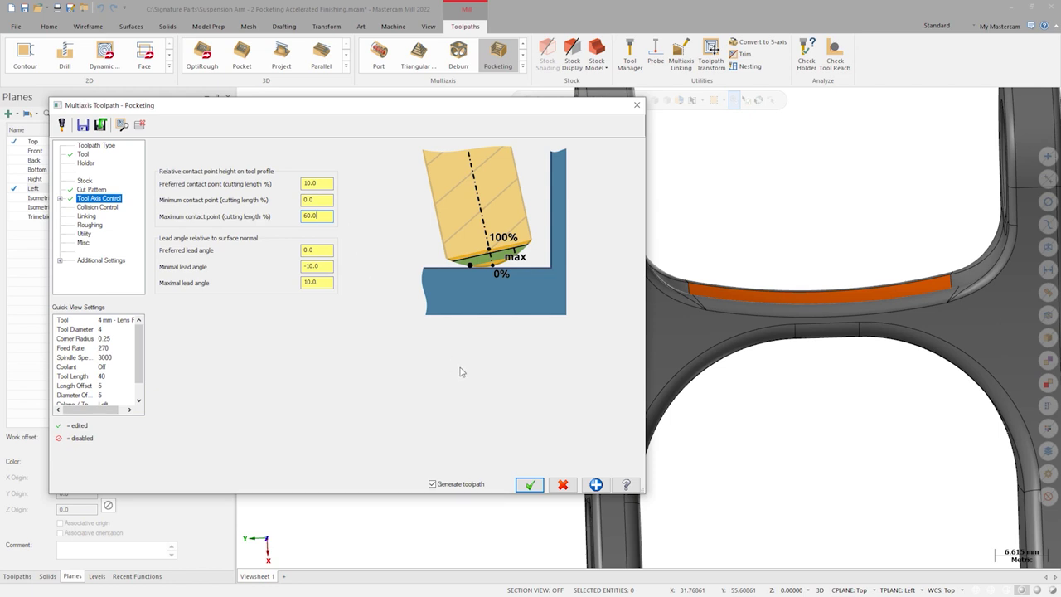
left_click(531, 485)
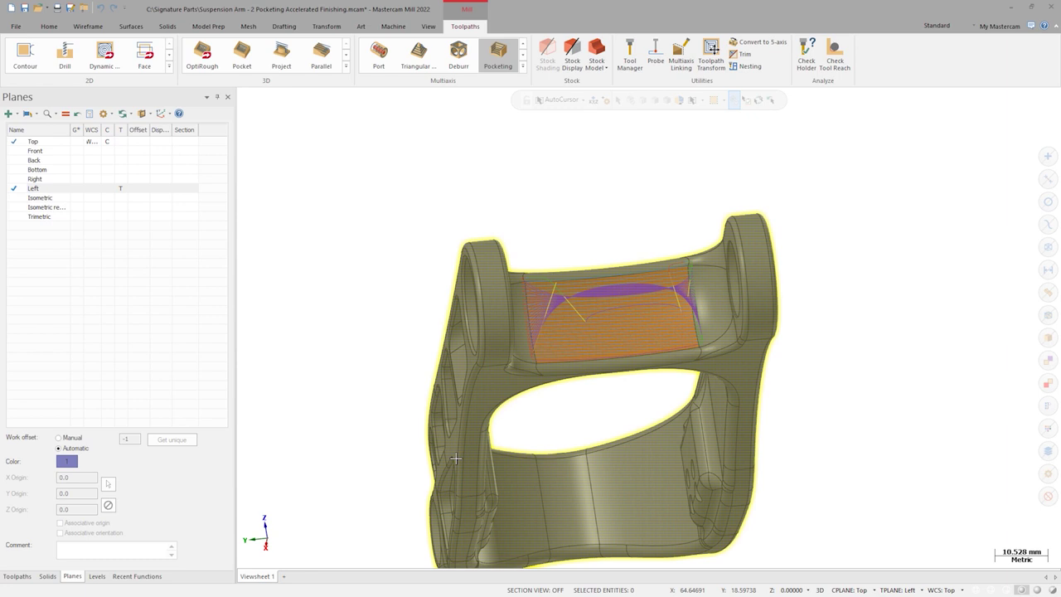
left_click(18, 575)
Step: Backplot the new pocketing toolpath, scrubbing the tool along its passes
left_click(85, 114)
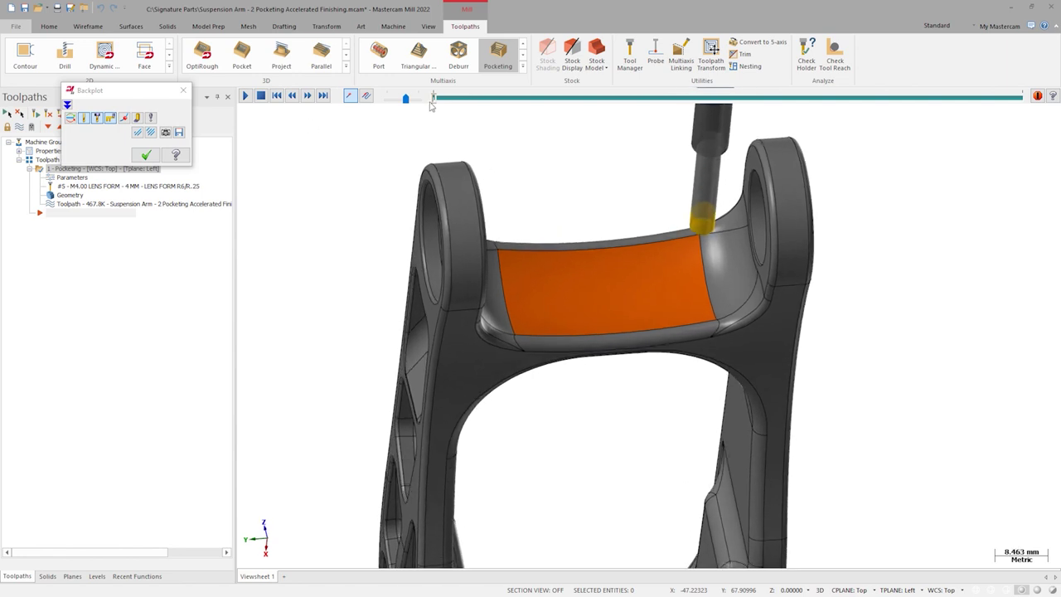
left_click_drag(433, 97, 936, 153)
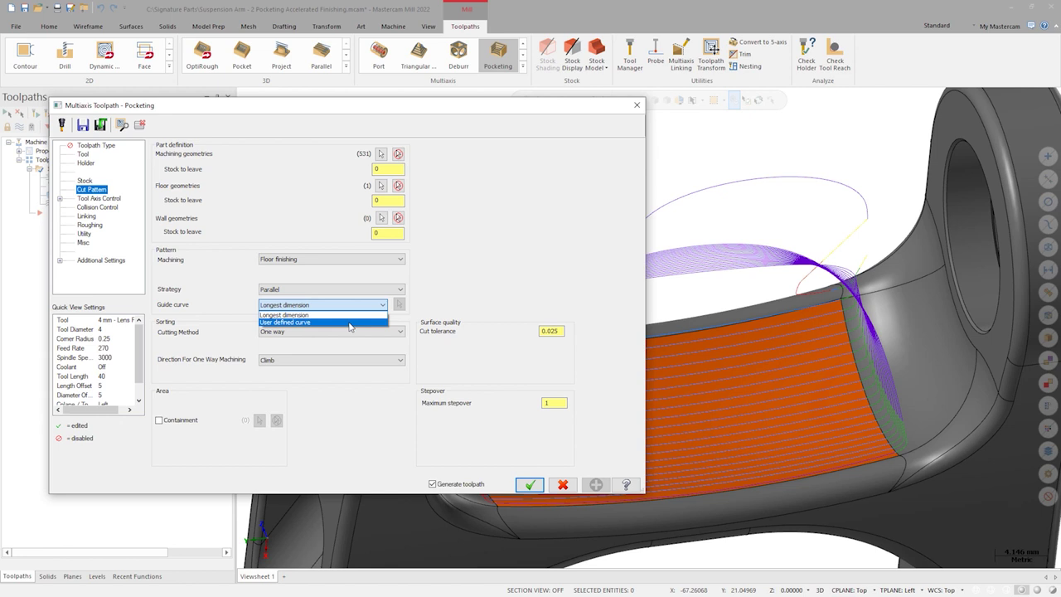
Step: Use the orange face's edge as a user-defined guide curve and regenerate the toolpath
left_click(350, 328)
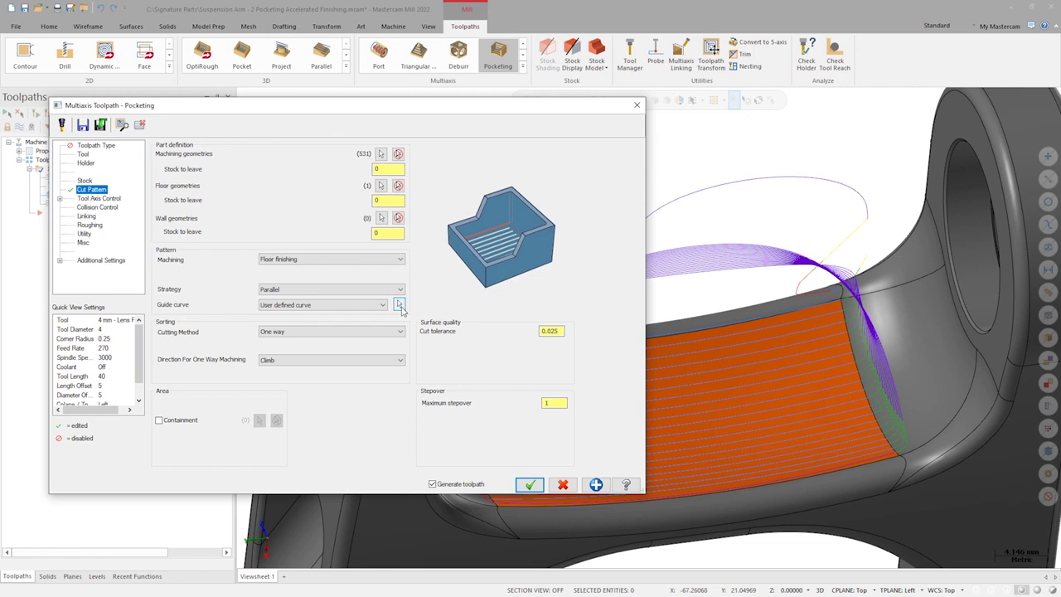
left_click(399, 305)
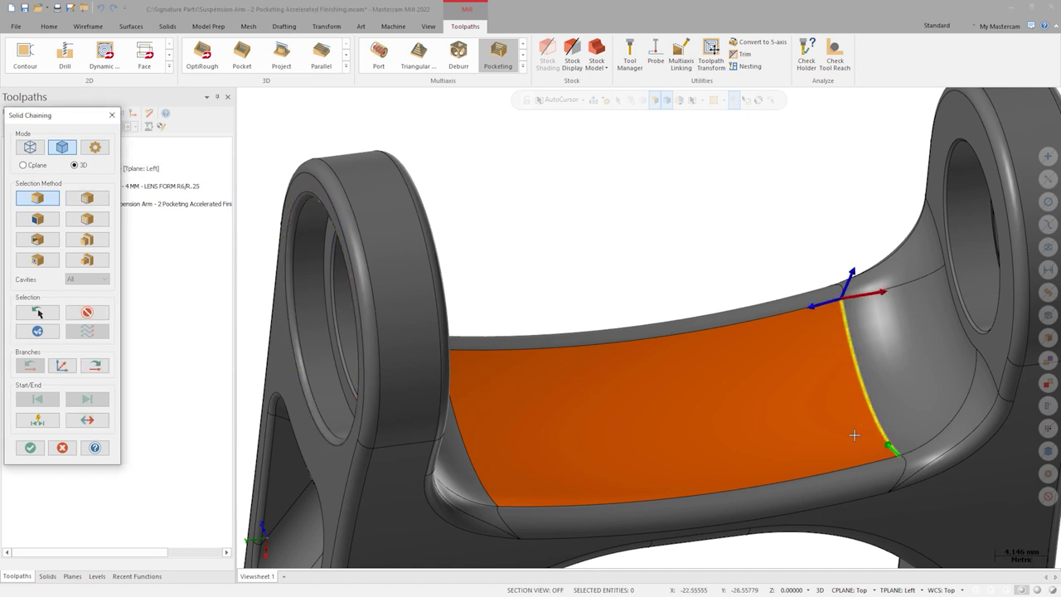
left_click(33, 450)
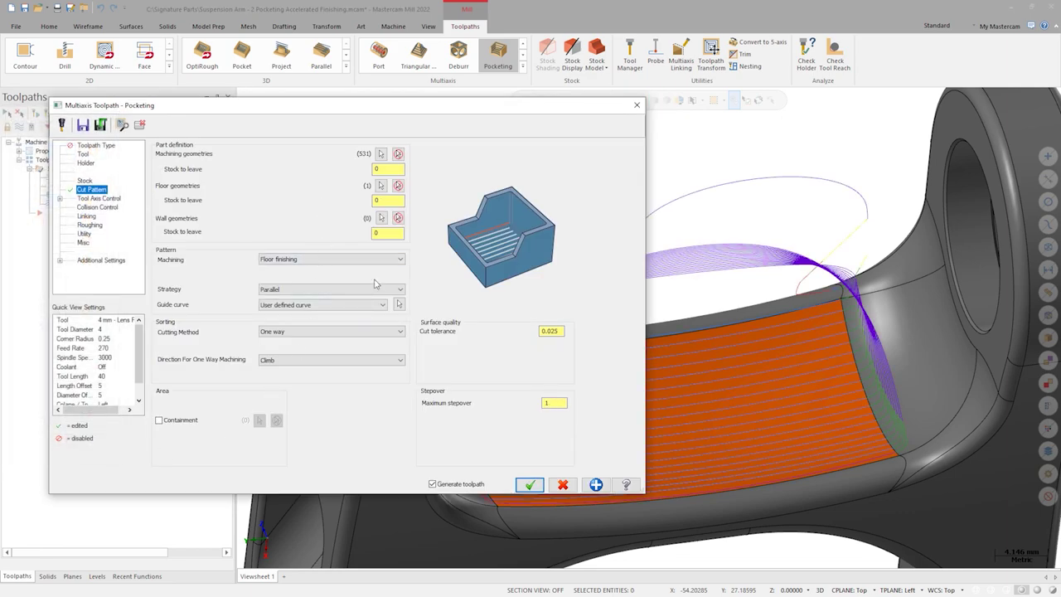
left_click(529, 485)
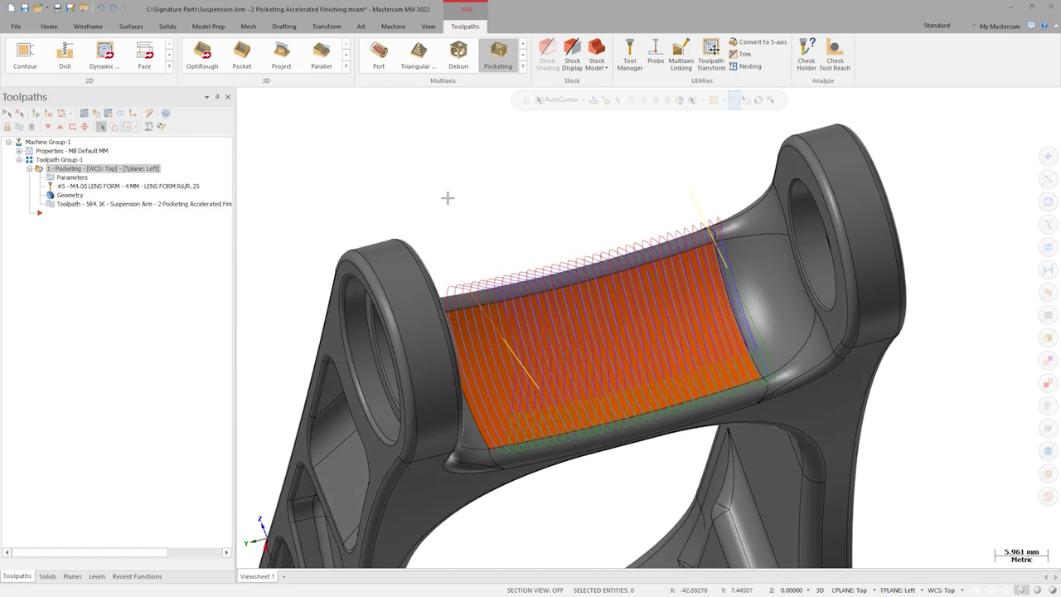
Step: Backplot the regenerated toolpath, stepping the lens tool along the new guide-curve passes
left_click(82, 116)
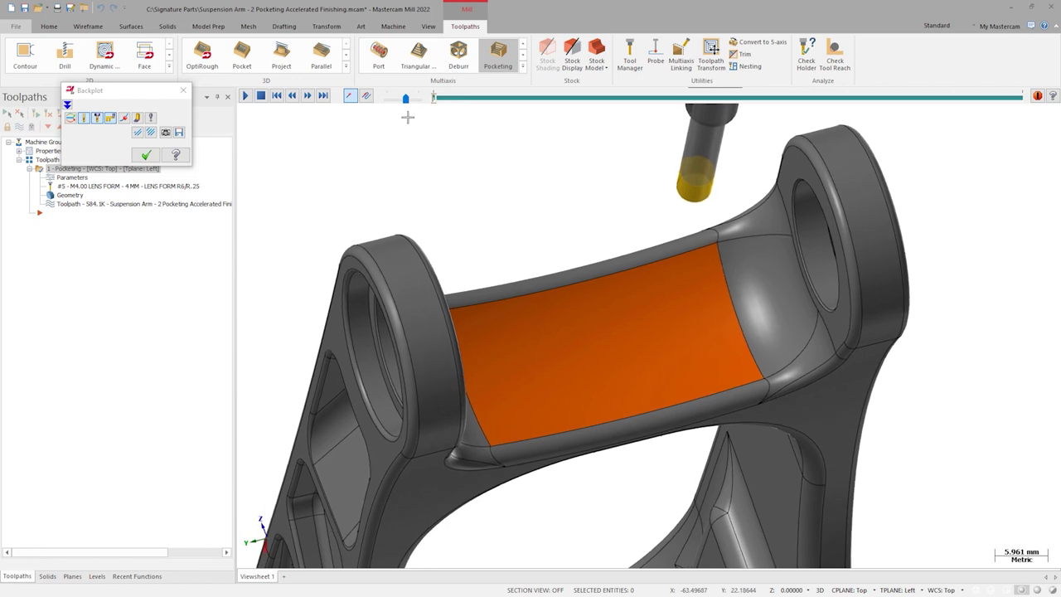
mouse_move(434, 100)
left_mouse_down()
mouse_move(738, 106)
mouse_move(766, 123)
left_mouse_up()
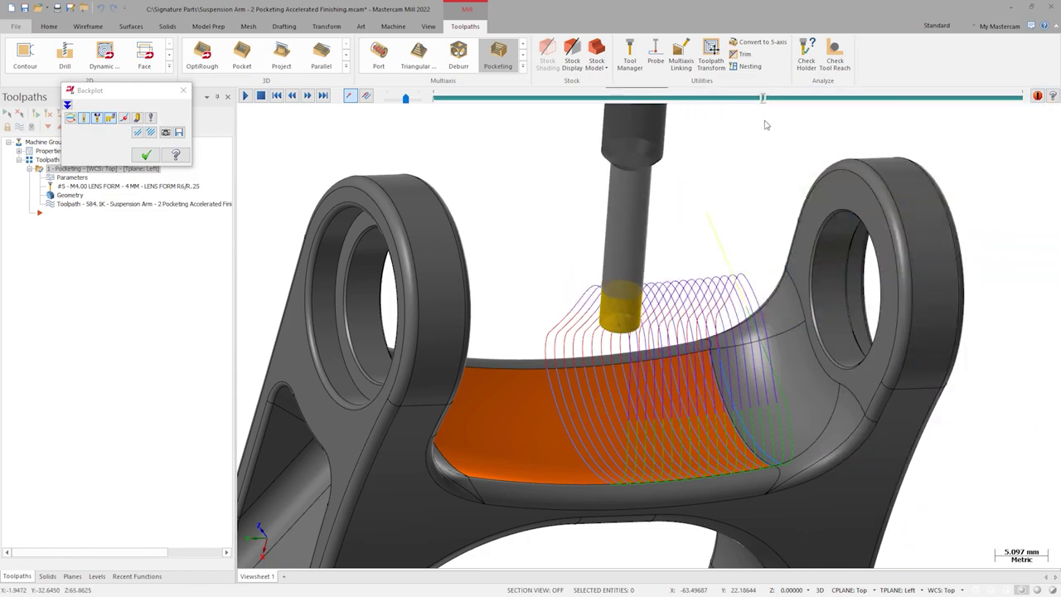